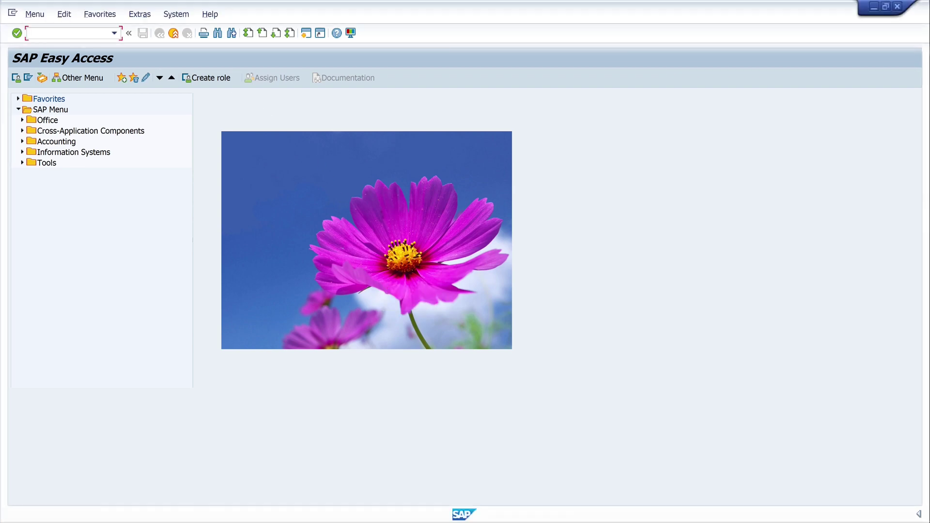
Test-run TH_USER_LIST from SE37, which returns USRLIST with 3 entries
text(/nse37)
key(Return)
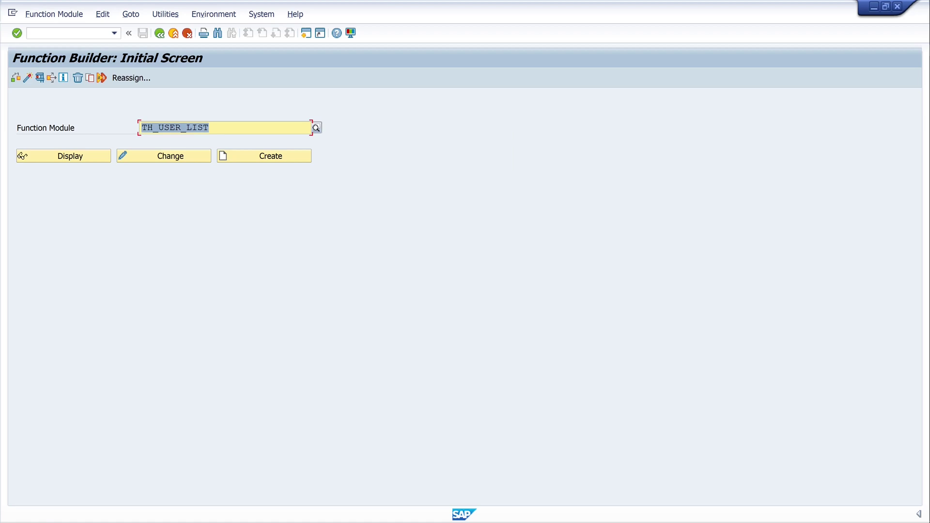
click(39, 78)
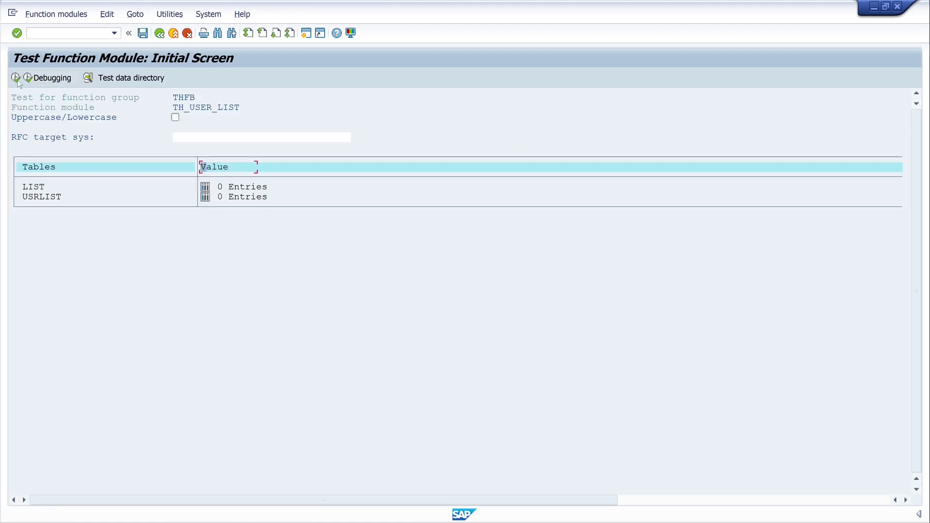
click(15, 77)
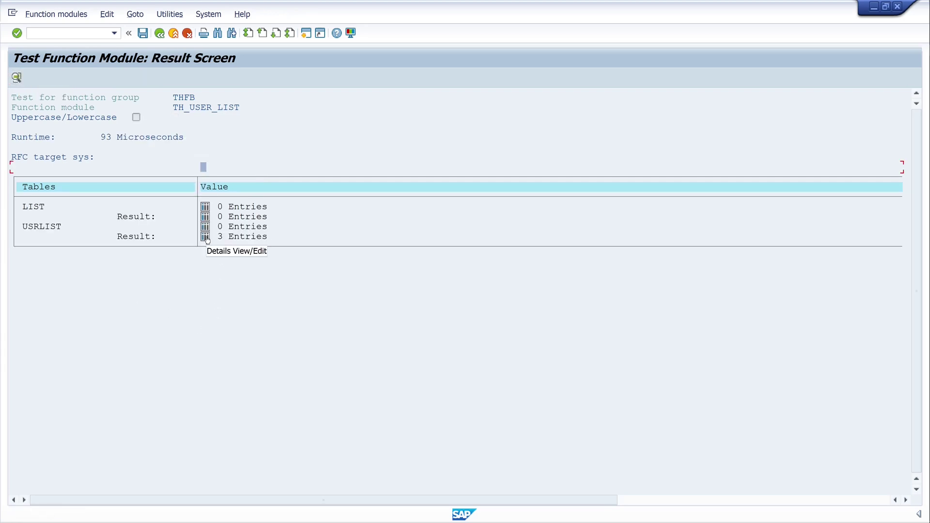
Open the 3-entry USRLIST details table and scroll right to the HOST column, then back
click(205, 237)
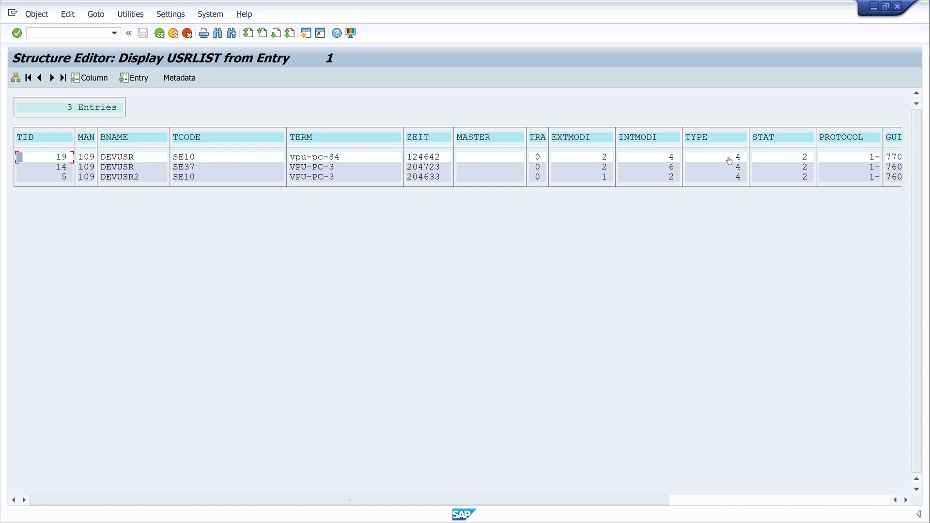
click(906, 499)
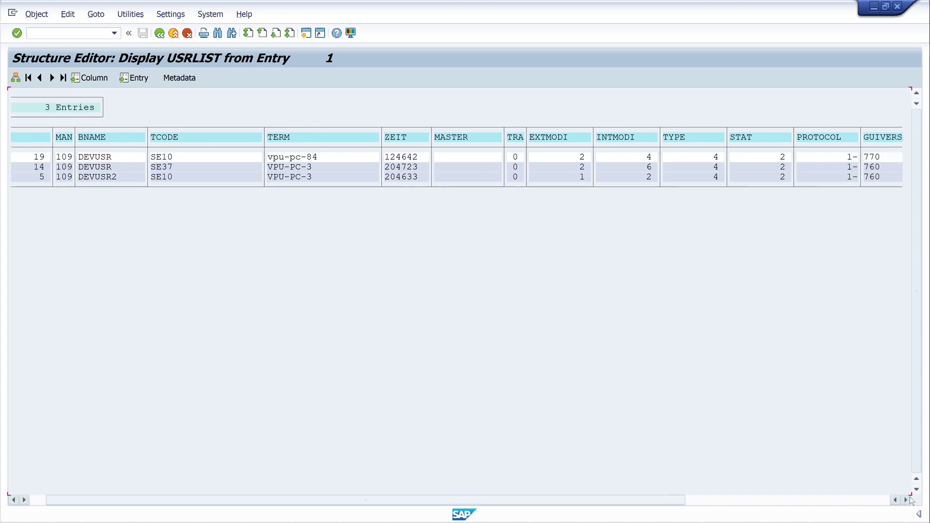
click(906, 499)
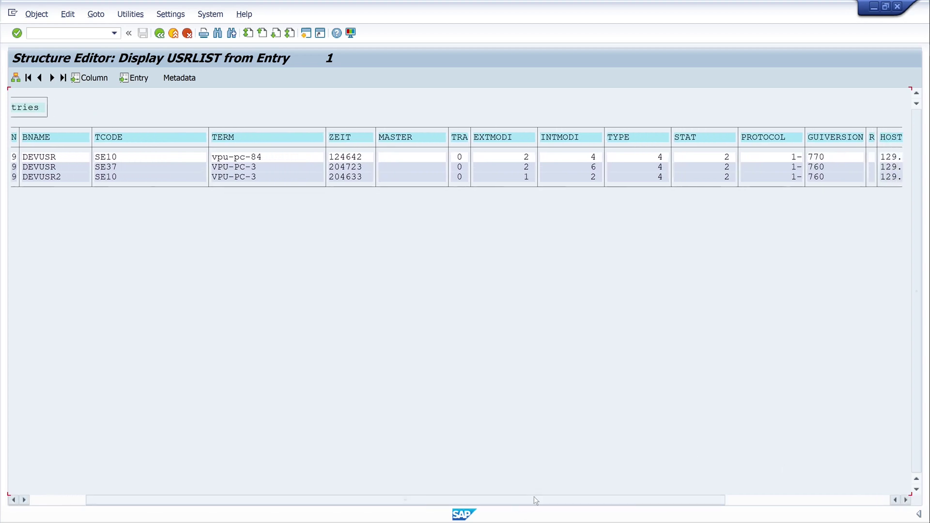
drag(535, 498, 417, 502)
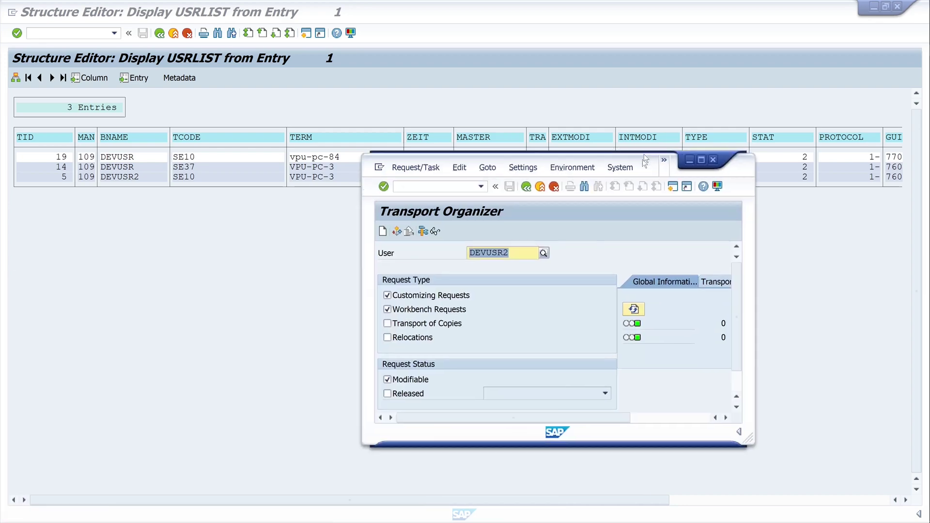
Move the Transport Organizer to the top right, return to the USRLIST table, and enter /ose37
drag(650, 151, 808, 25)
click(786, 27)
click(687, 134)
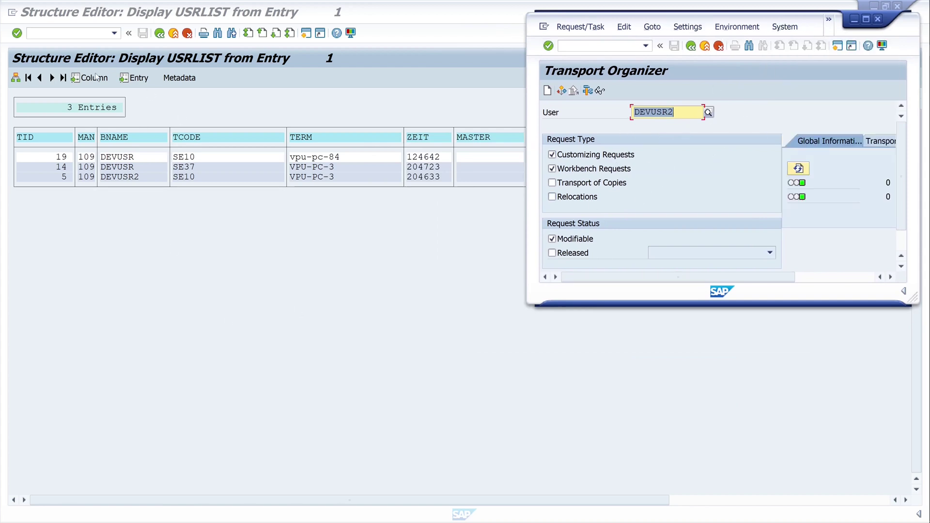
key(alt+Tab)
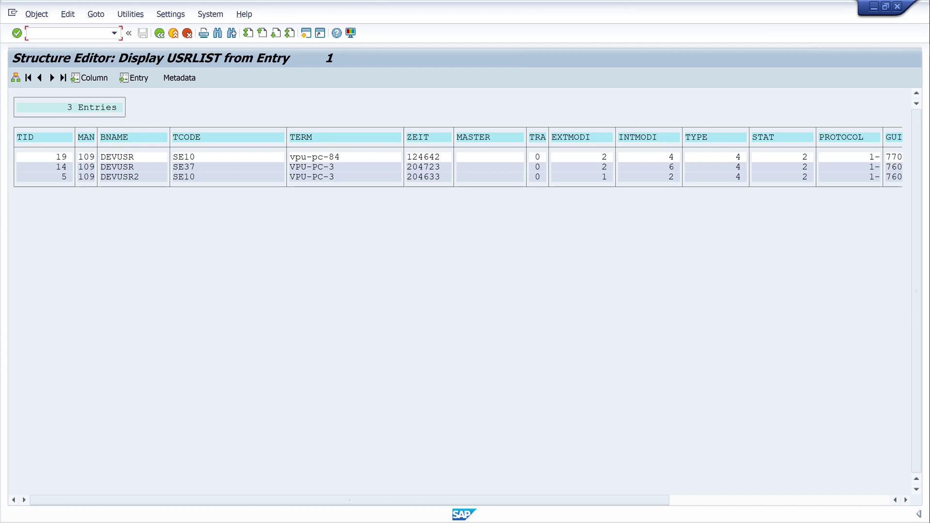
text(/ose37)
Open the TH_DELETE_USER test screen in a new SE37 session, positioned lower left
key(Return)
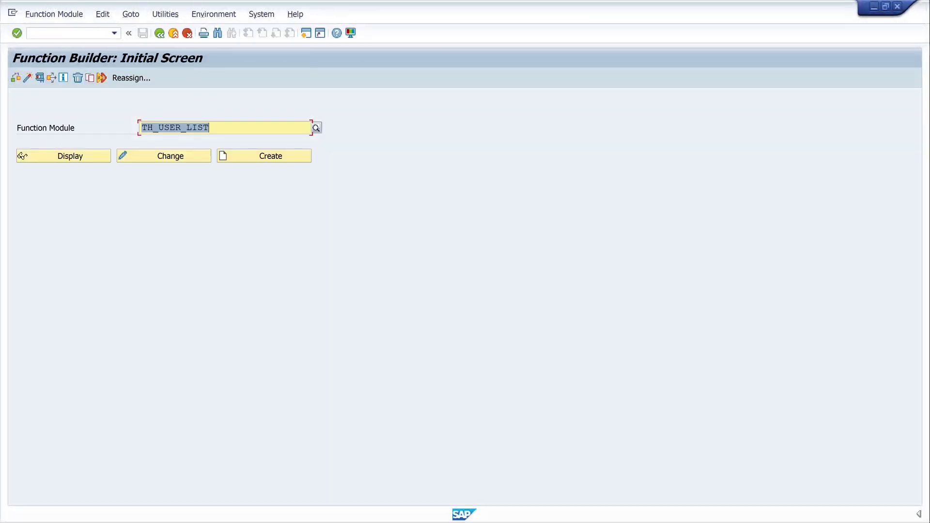
drag(159, 127, 222, 125)
text(delete)
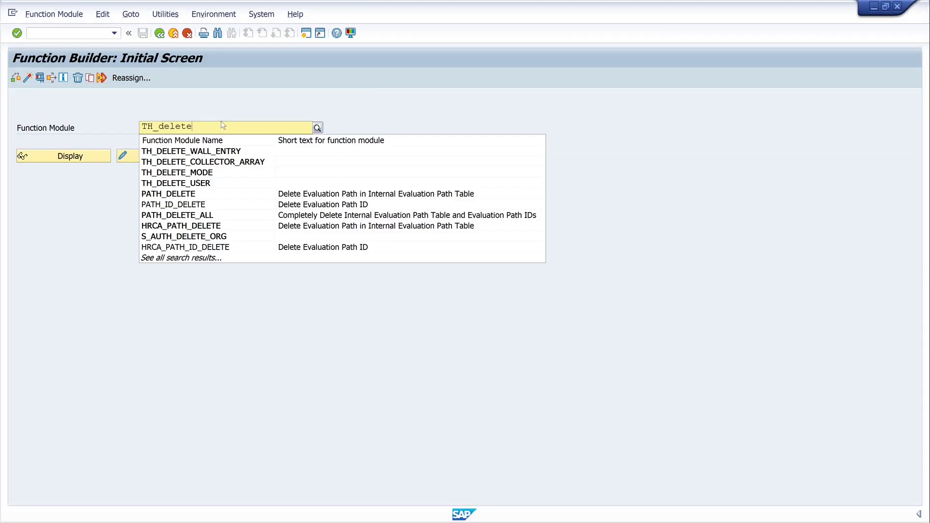
text(_user)
key(Return)
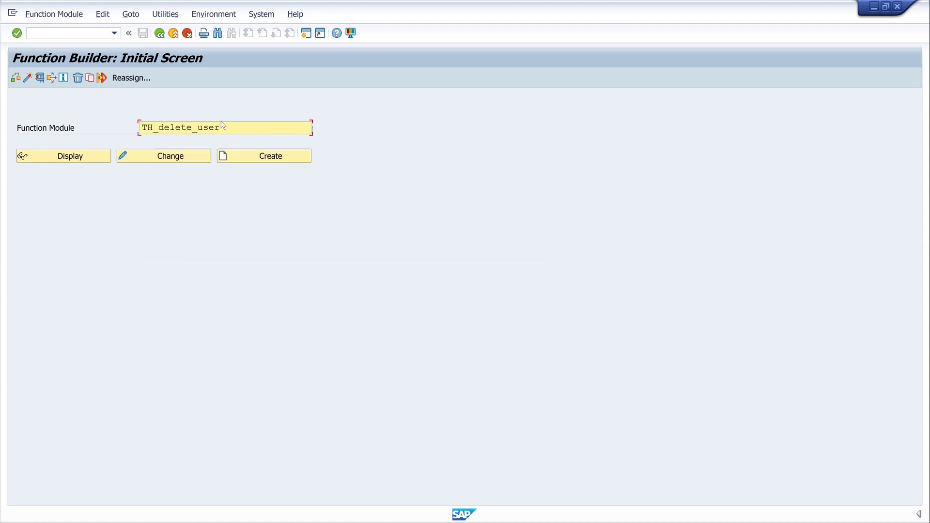
click(40, 80)
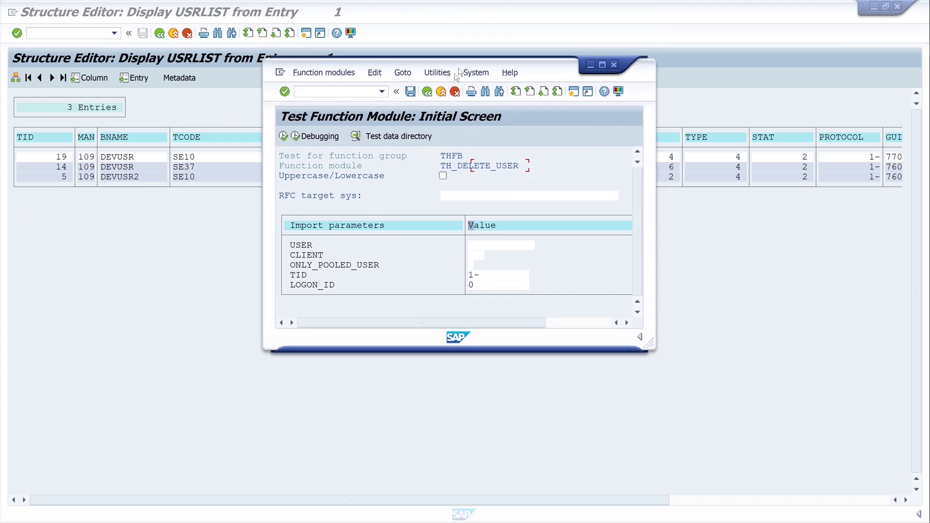
drag(458, 75, 244, 212)
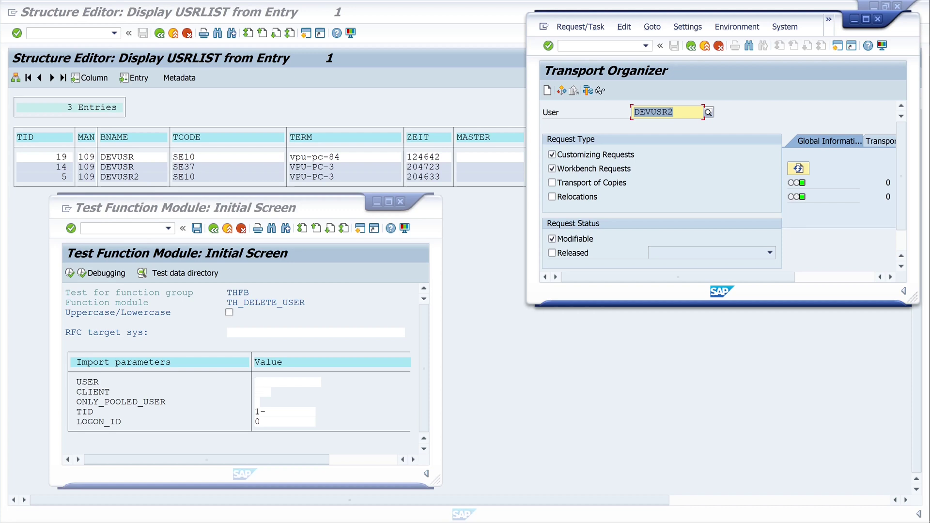
Execute TH_DELETE_USER for the target user with CLIENT 109, TID 5, LOGON_ID 1-, and confirm
click(288, 383)
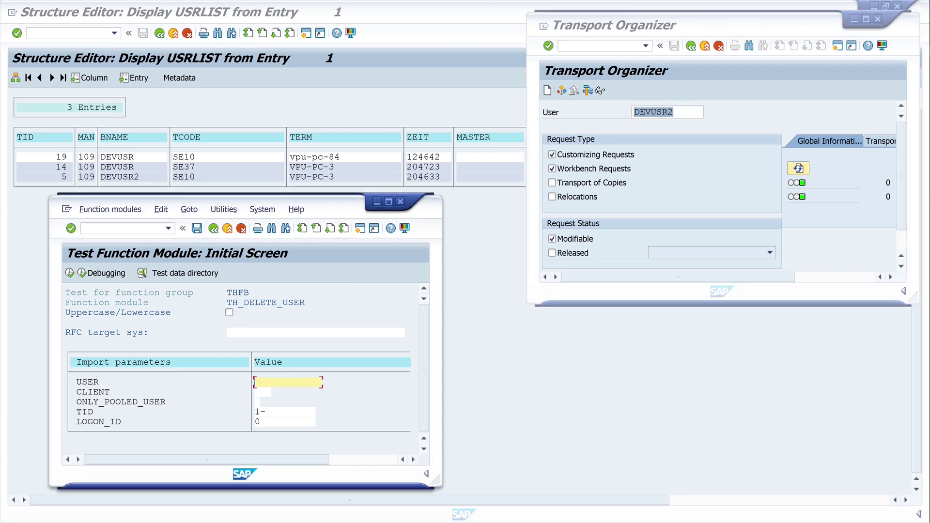
text(DEVUSR2)
key(Tab)
text(109)
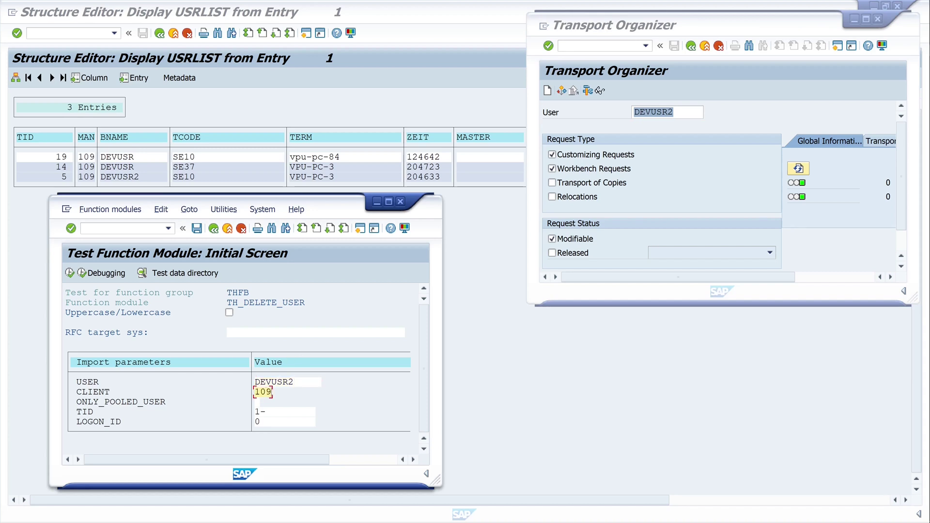
key(Tab)
key(Tab)
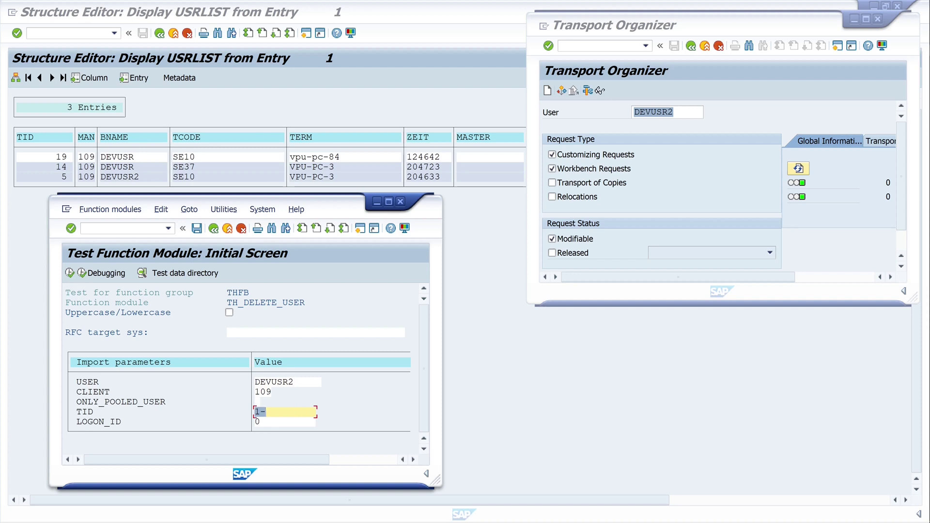
text(5)
key(Tab)
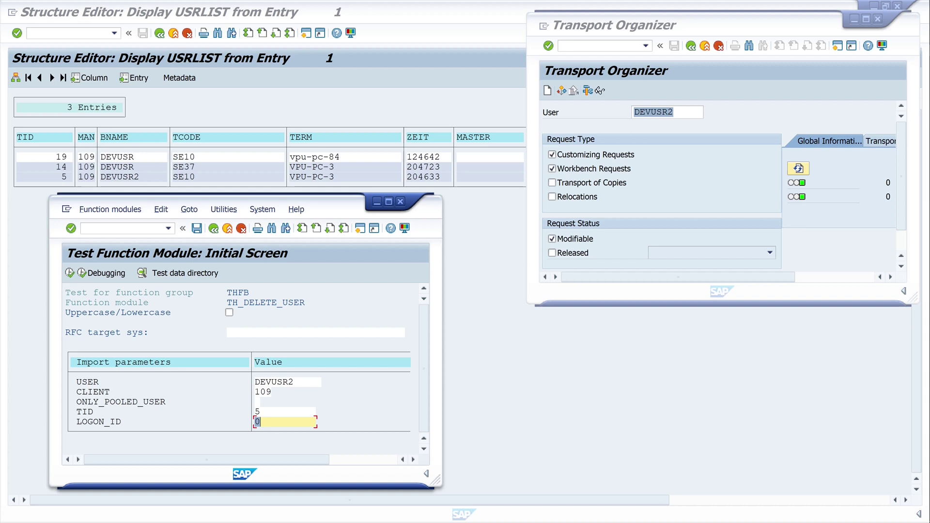
text(1-)
click(70, 273)
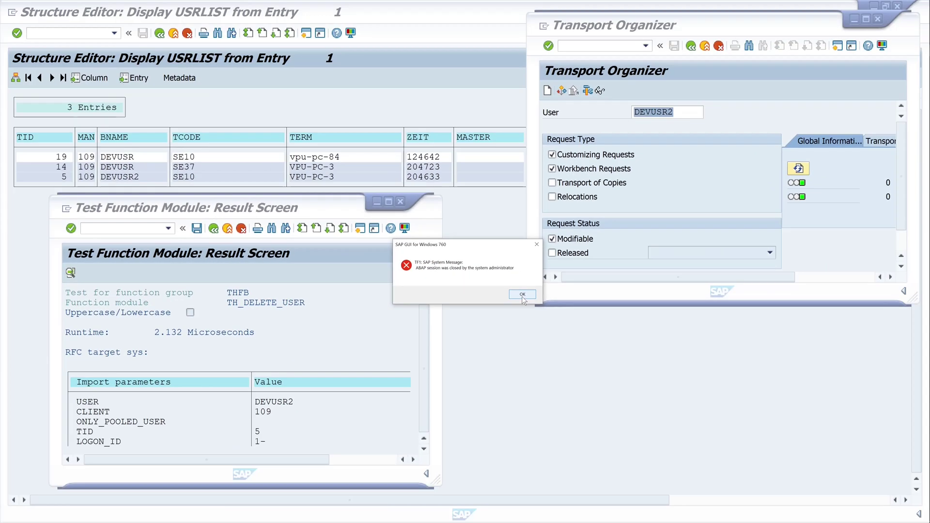
click(522, 295)
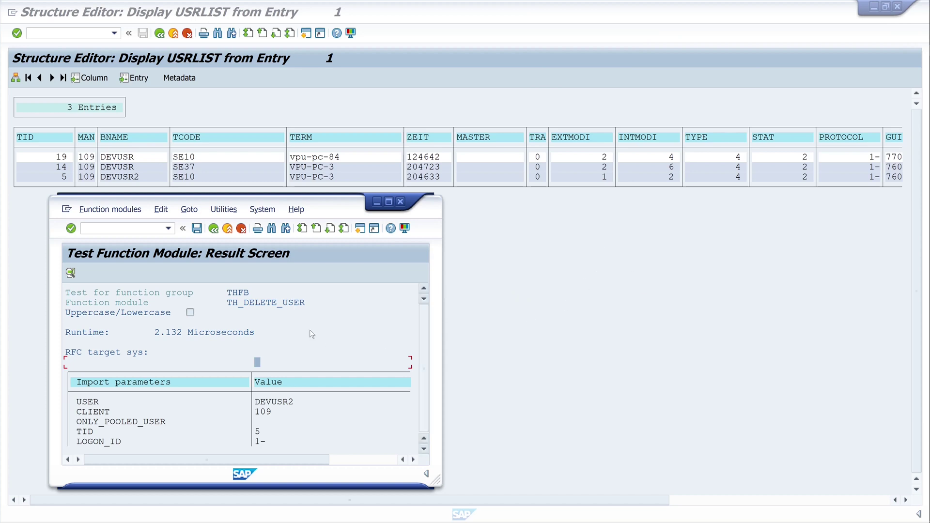
Close the TH_DELETE_USER result popup and go back twice from the USRLIST table
click(400, 202)
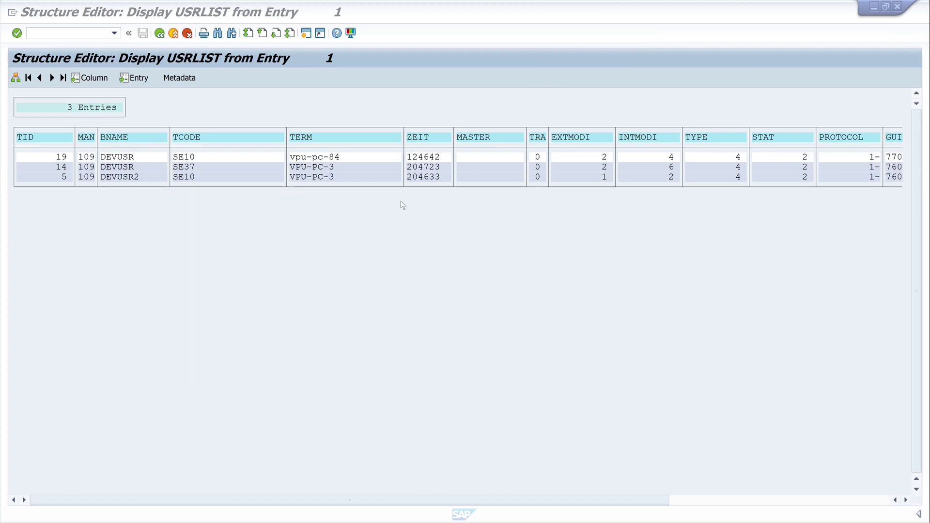
click(160, 33)
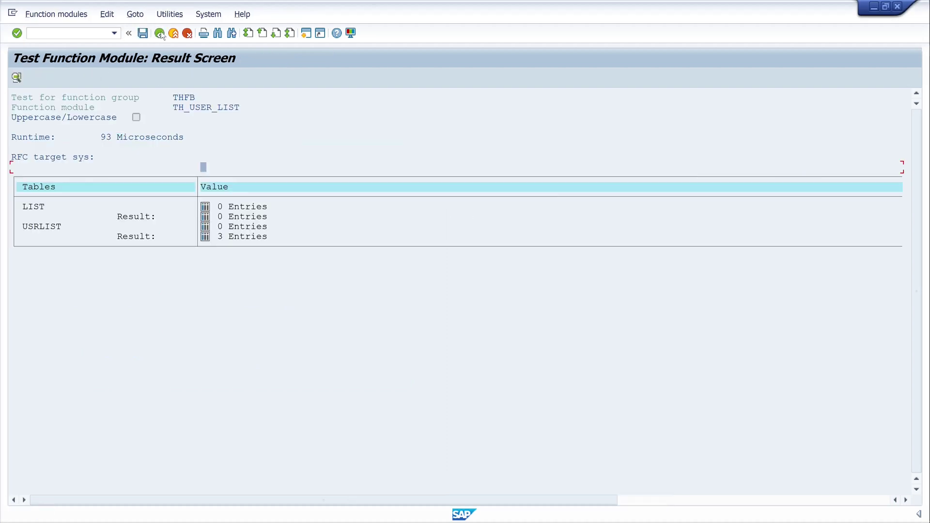
click(159, 33)
Return to the Function Builder start screen and display TH_USER_LIST with F7
click(159, 33)
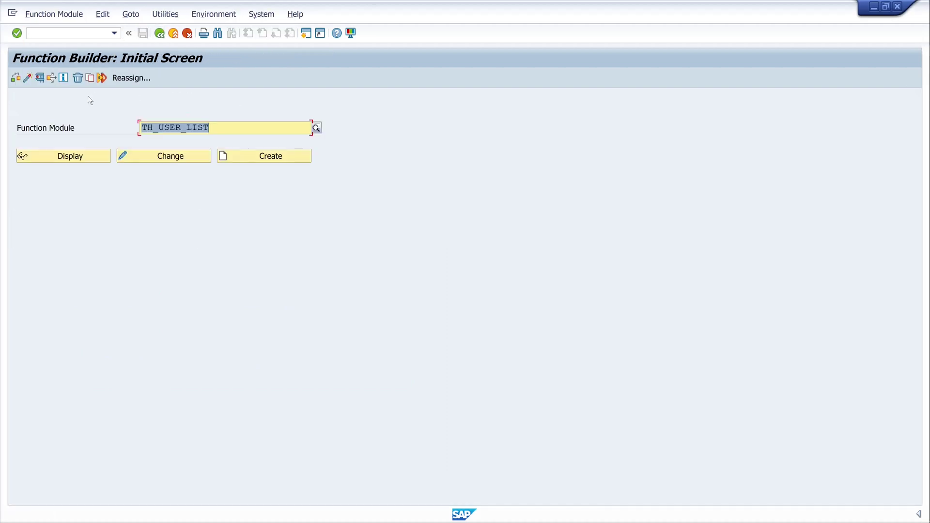
key(F7)
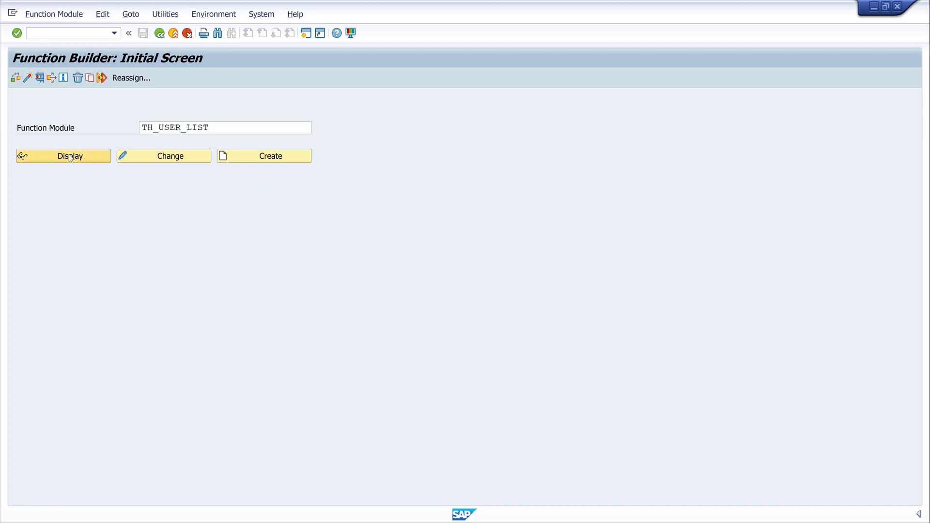